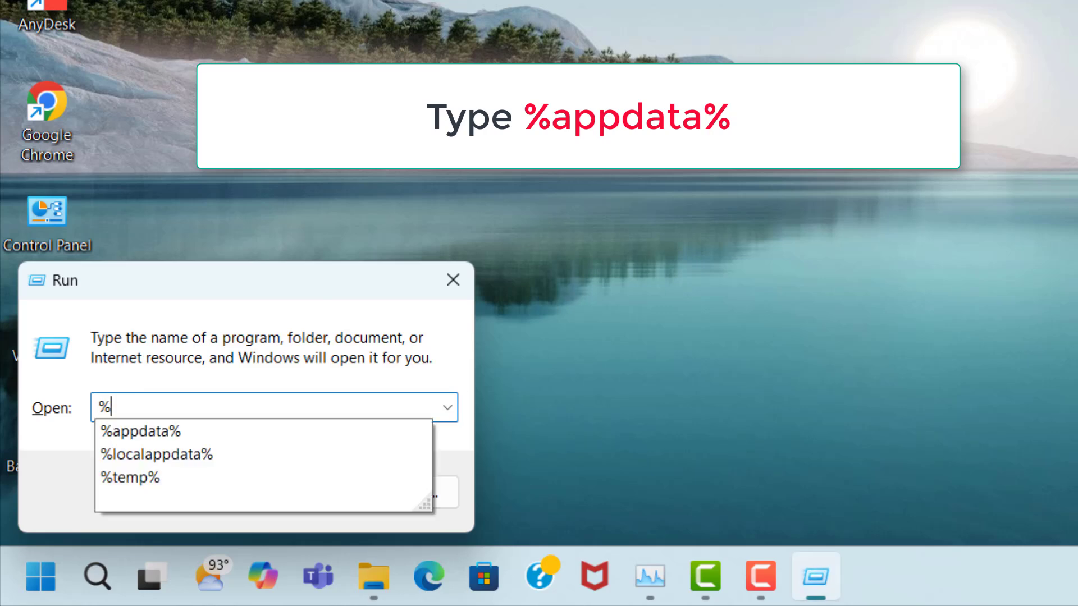
# Open the roaming application data folder by running %appdata%
pyautogui.write('data')
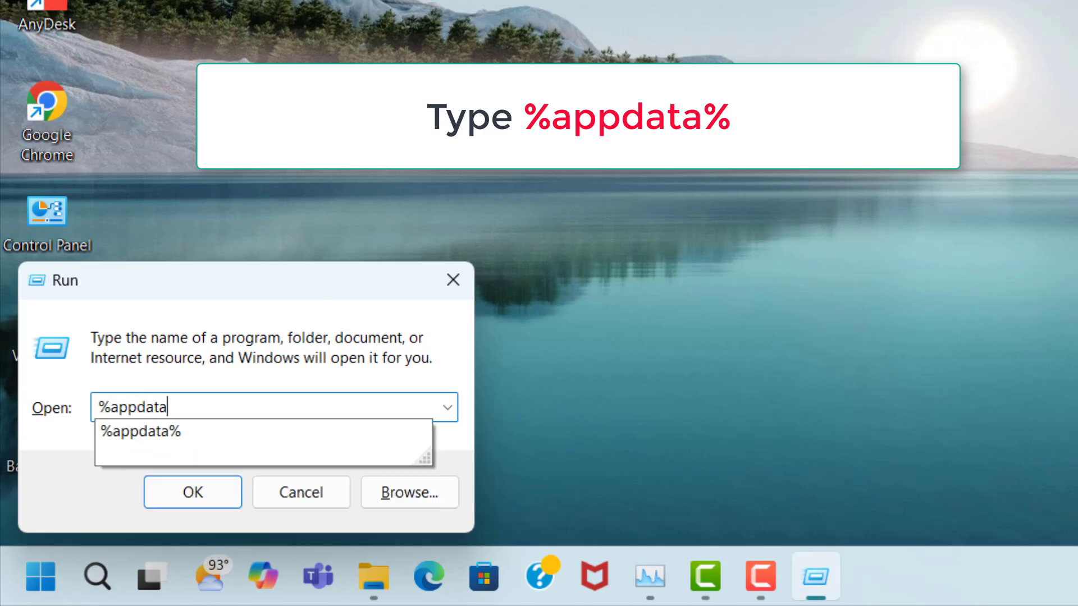
pyautogui.write('%')
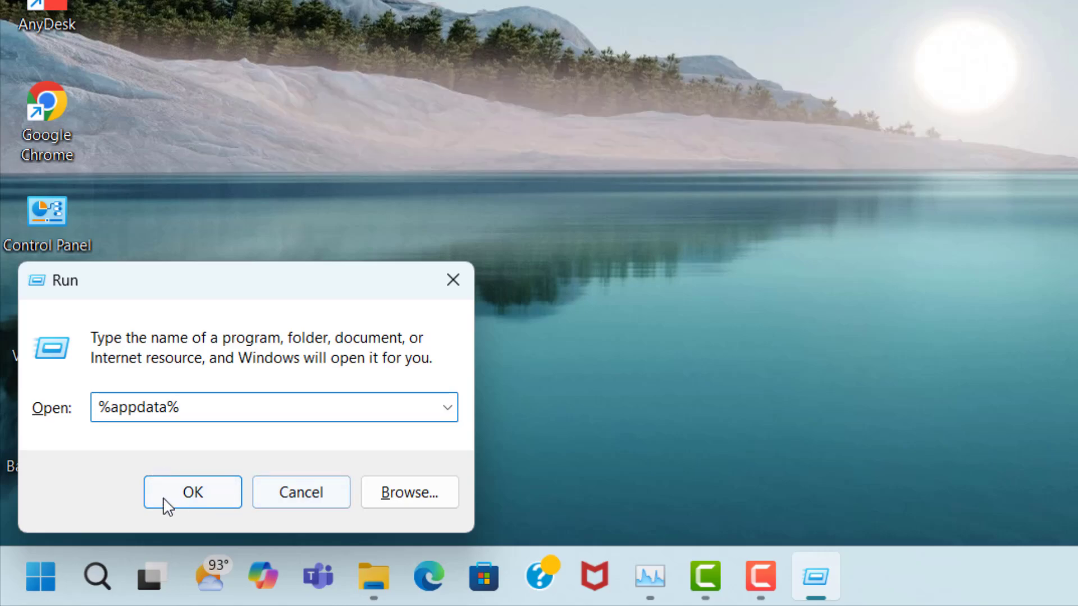
pyautogui.click(201, 494)
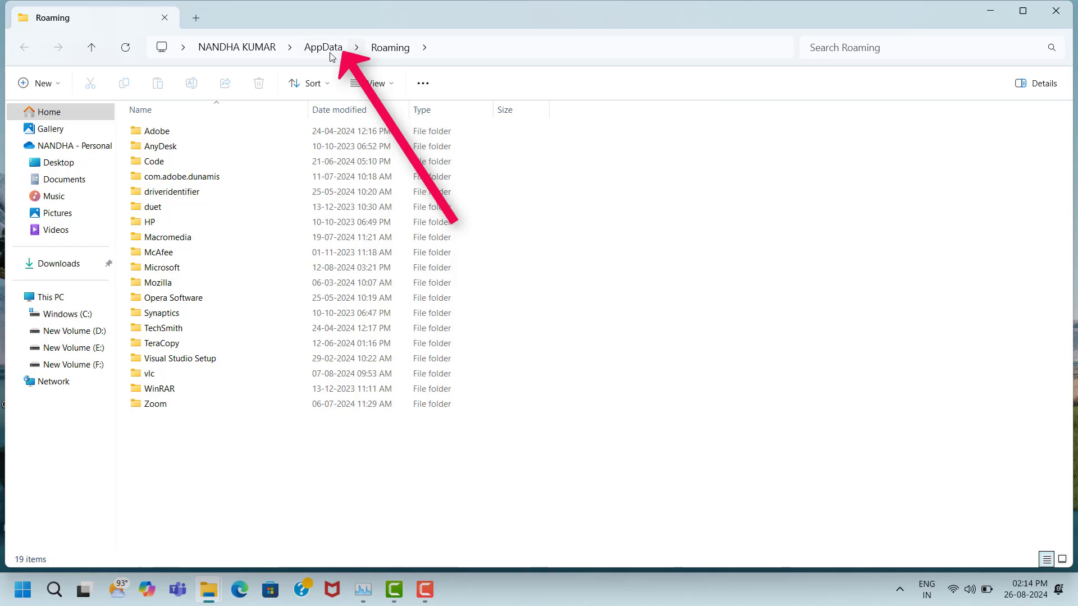
# Go up to the AppData folder and open the Temp folder inside Local
pyautogui.click(331, 49)
pyautogui.click(150, 133)
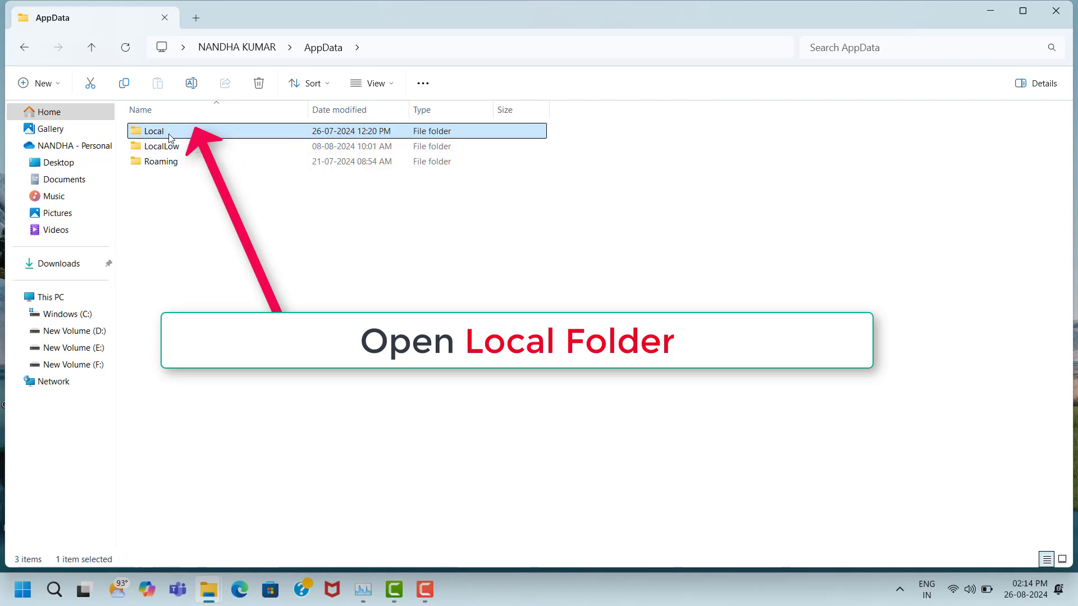
pyautogui.doubleClick(169, 135)
pyautogui.scroll(-2, 185, 337)
pyautogui.click(169, 498)
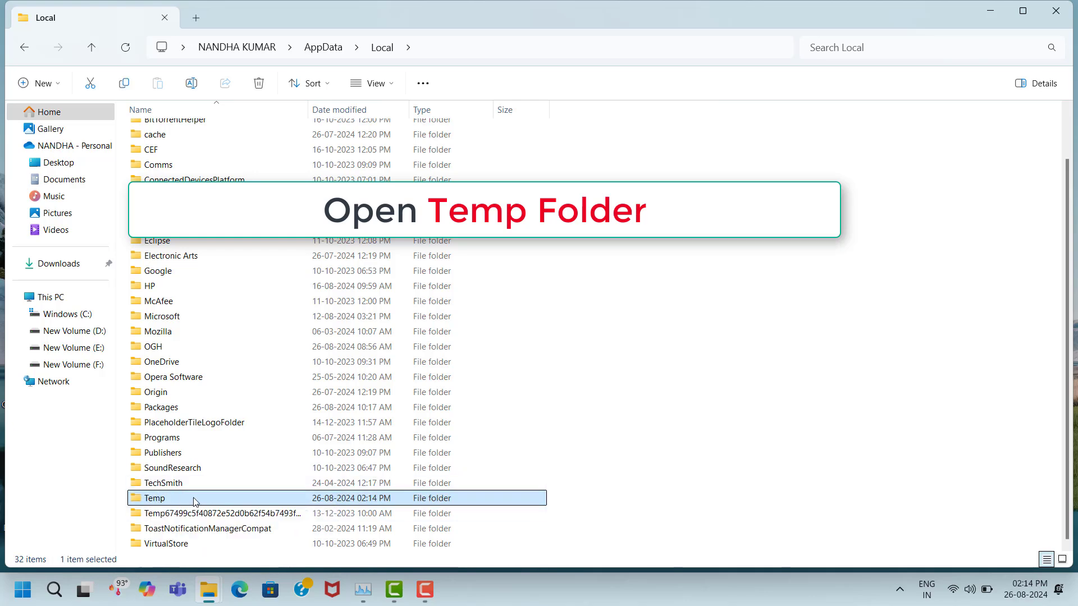
pyautogui.doubleClick(157, 502)
# Select all files and folders in the AppData Local Temp folder and delete them
pyautogui.click(236, 135)
pyautogui.hotkey('ctrl', 'a')
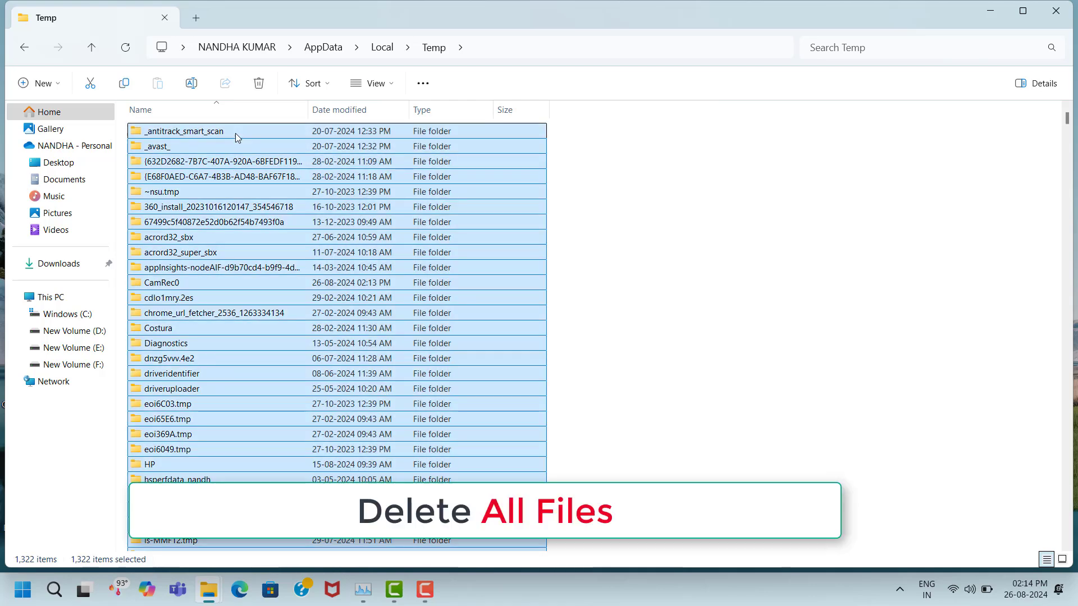
pyautogui.rightClick(235, 133)
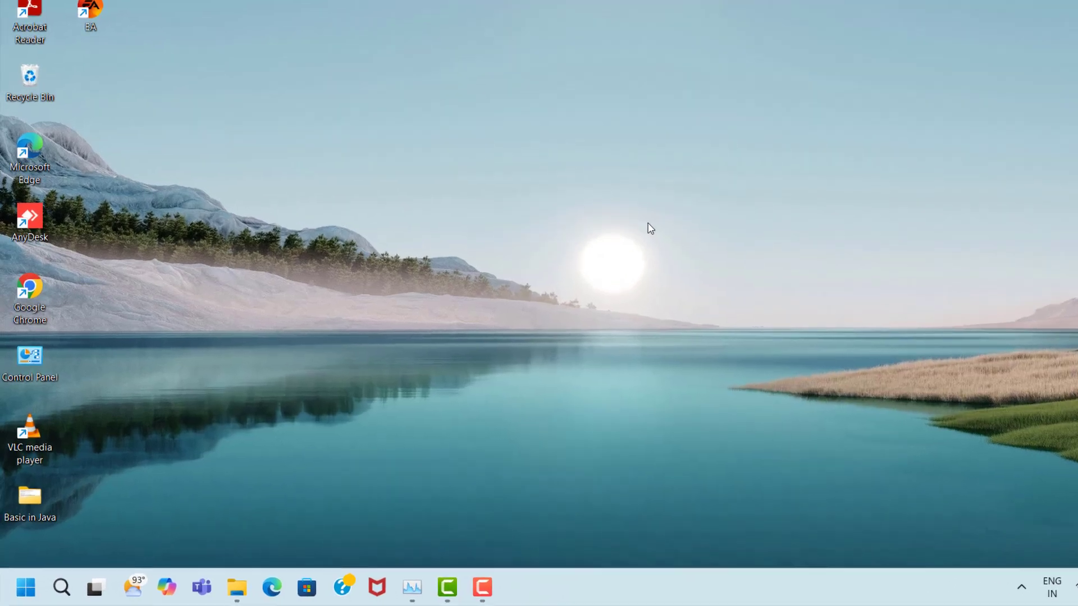
# Open the Windows Temp folder on drive C by running temp
pyautogui.press('super+r')
pyautogui.write('t')
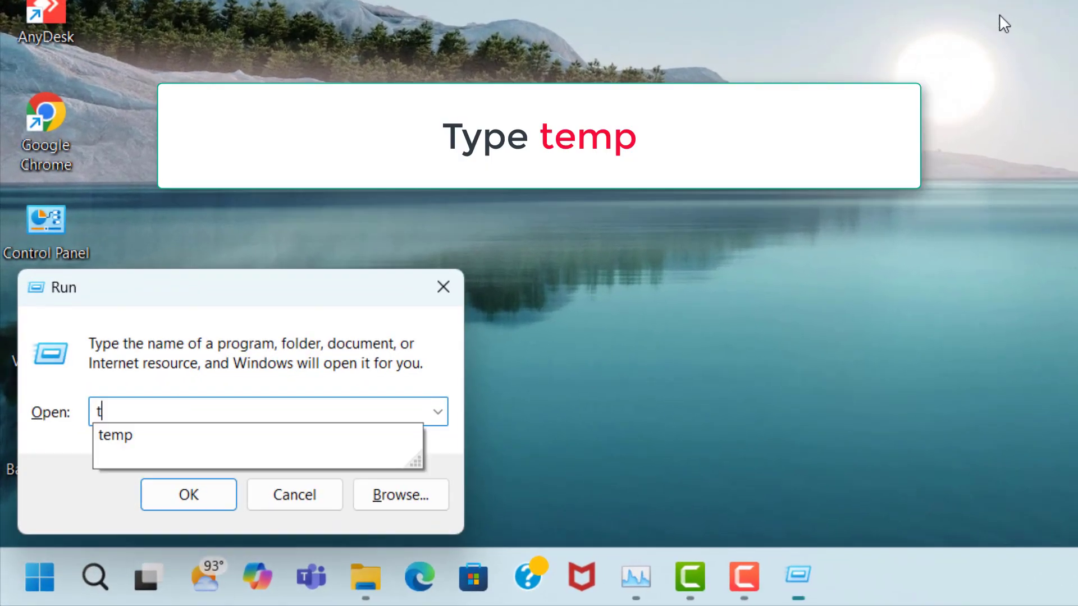
pyautogui.write('emp')
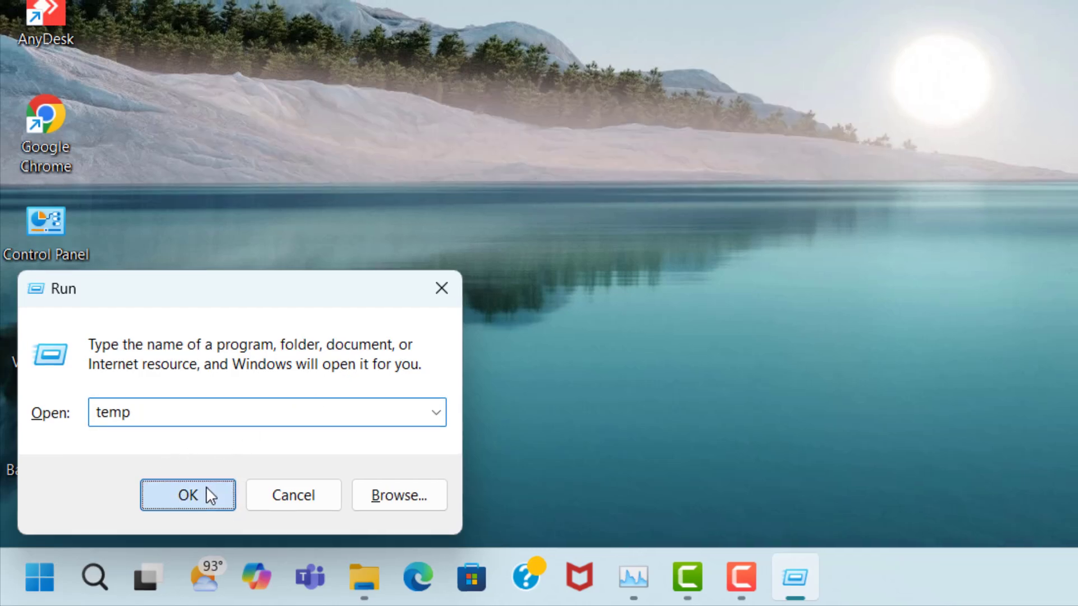
pyautogui.click(205, 495)
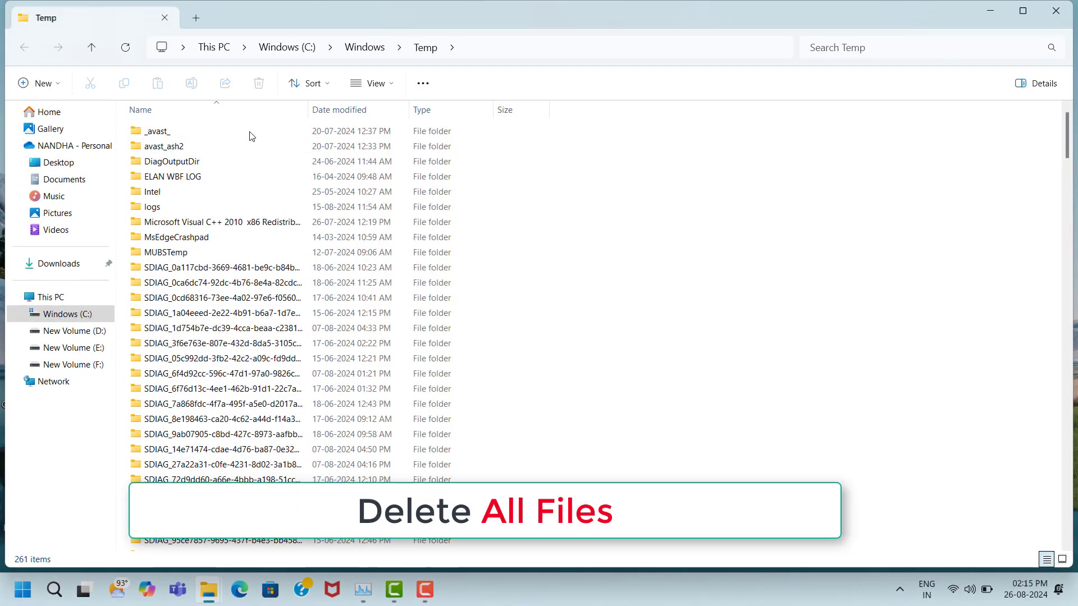
# Select all files and folders in the Windows Temp folder and delete them
pyautogui.click(251, 134)
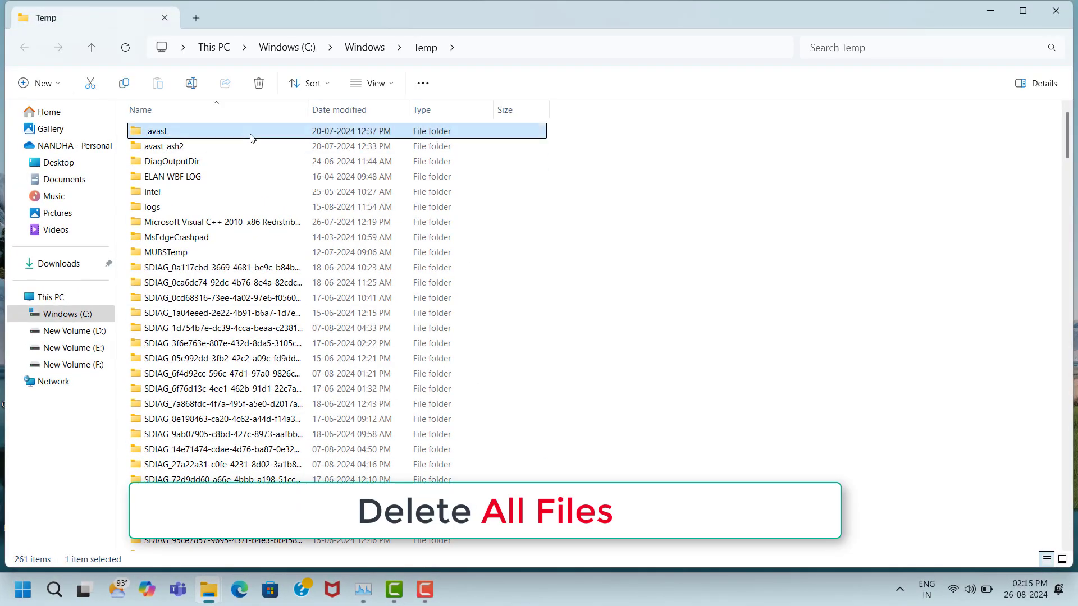
pyautogui.hotkey('ctrl', 'a')
pyautogui.rightClick(251, 135)
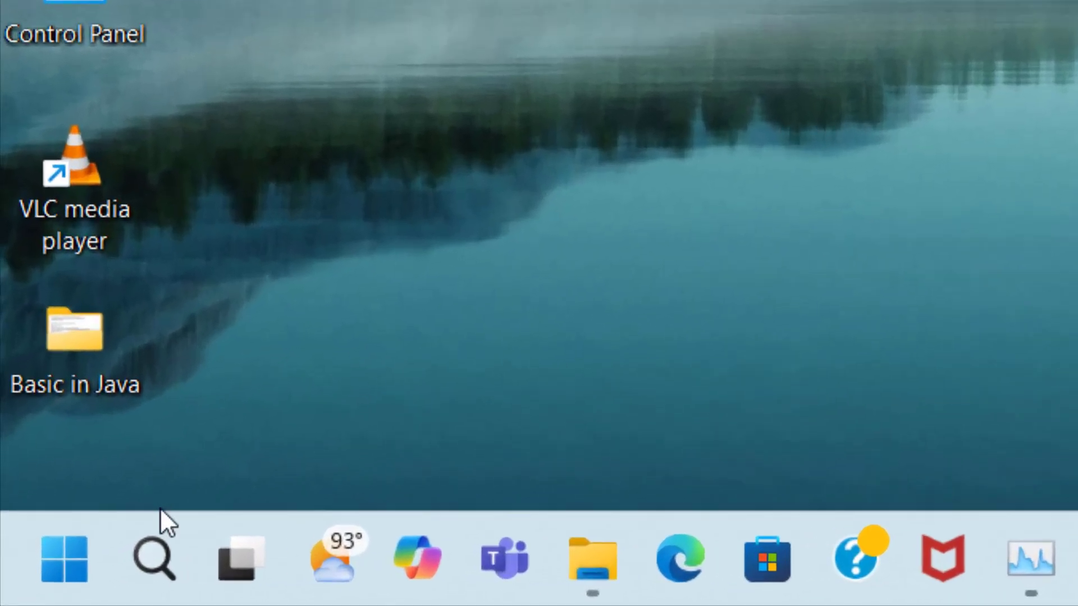
# Find the Windows Update settings through system search and start a check for updates
pyautogui.click(153, 567)
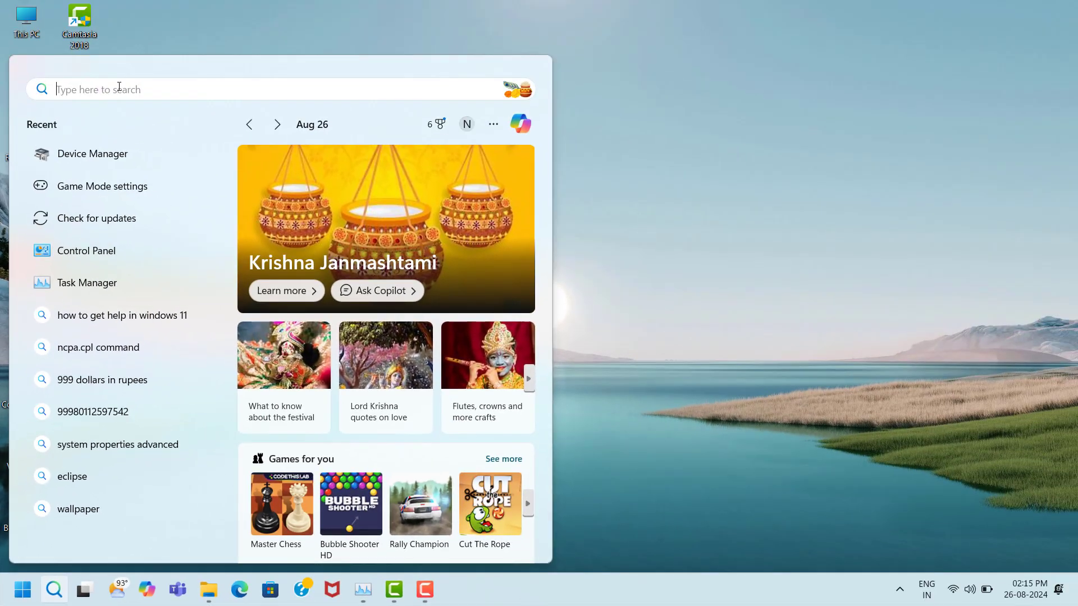
pyautogui.write('che')
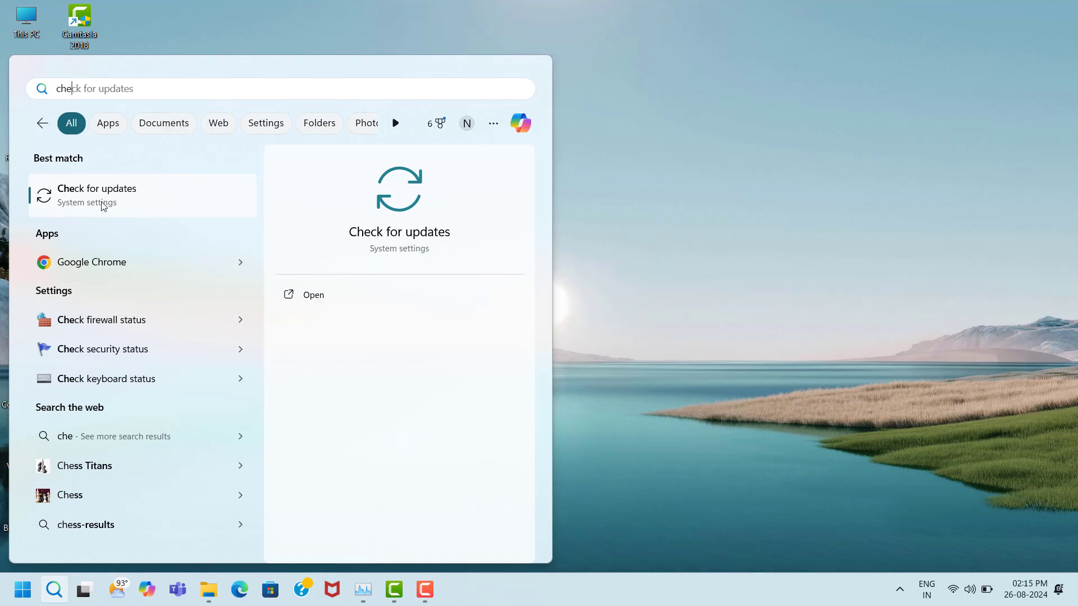
pyautogui.click(116, 206)
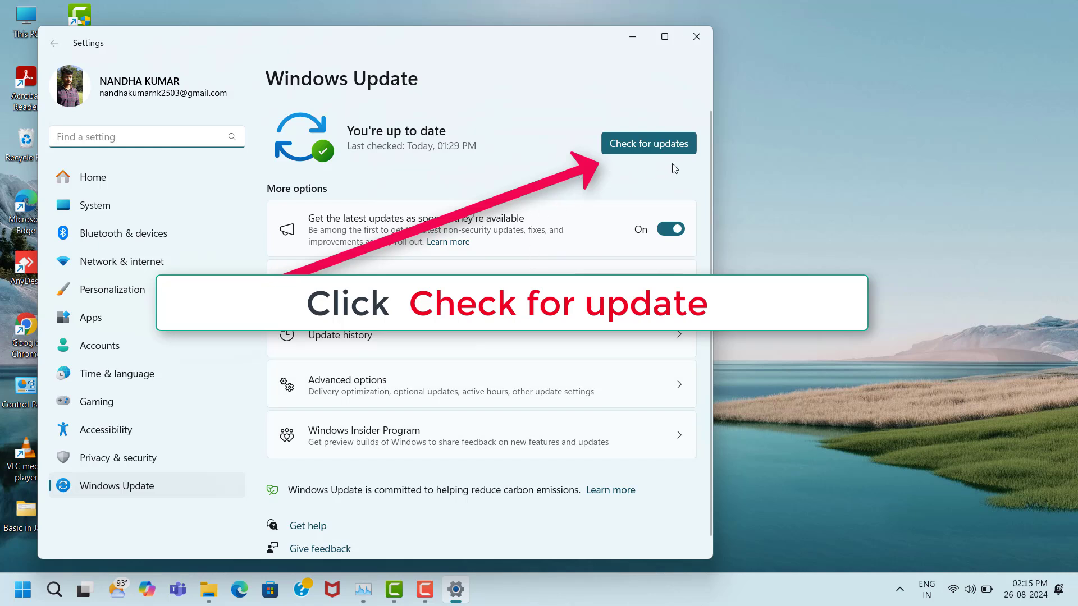
pyautogui.click(665, 145)
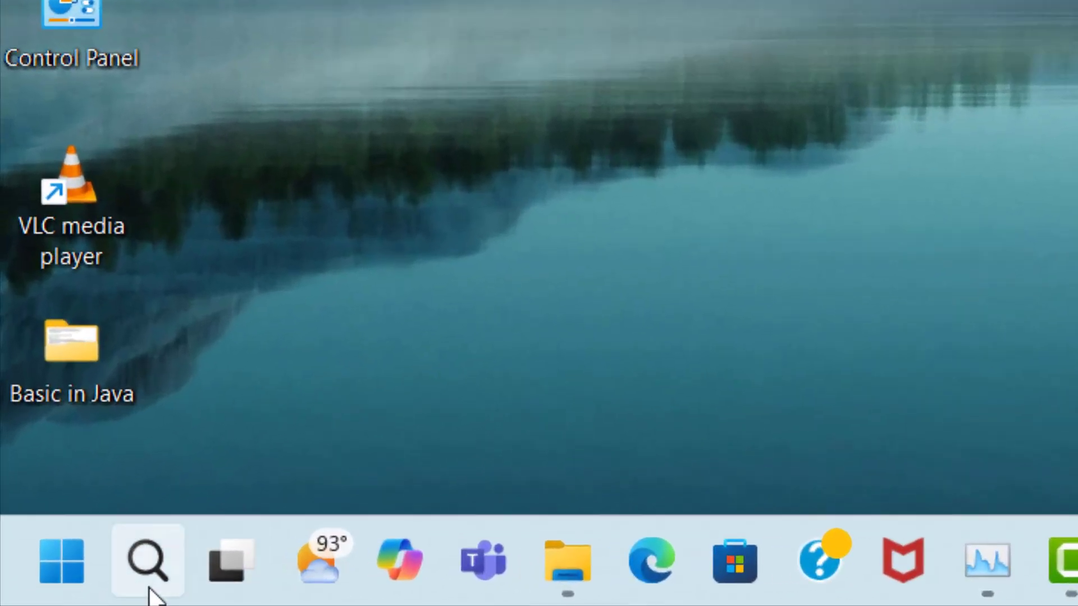
# Find the Game Mode settings through system search and turn Game Mode on
pyautogui.click(149, 589)
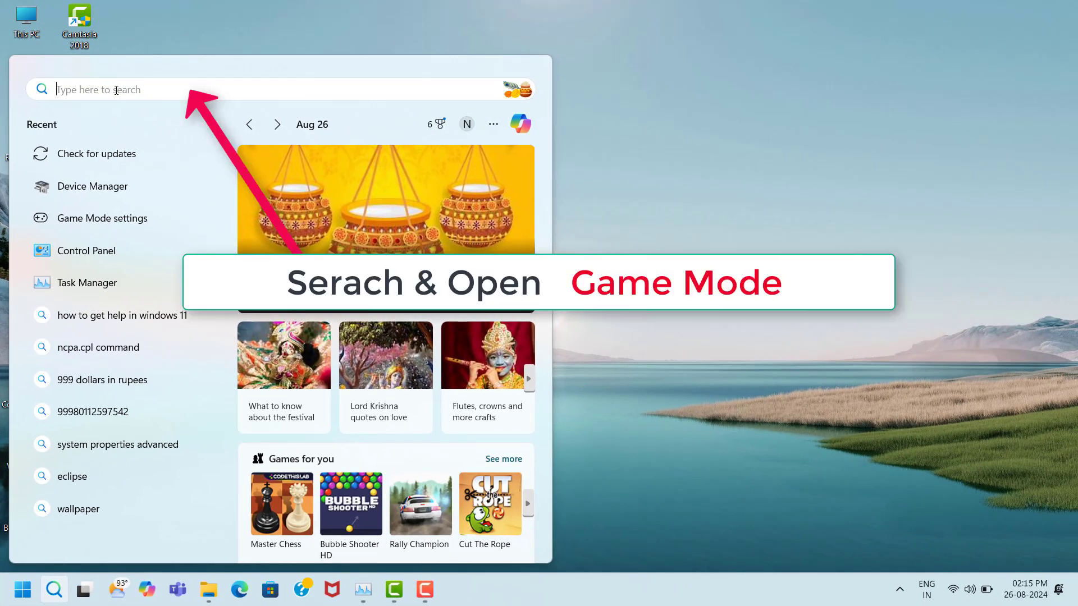
pyautogui.write('game m')
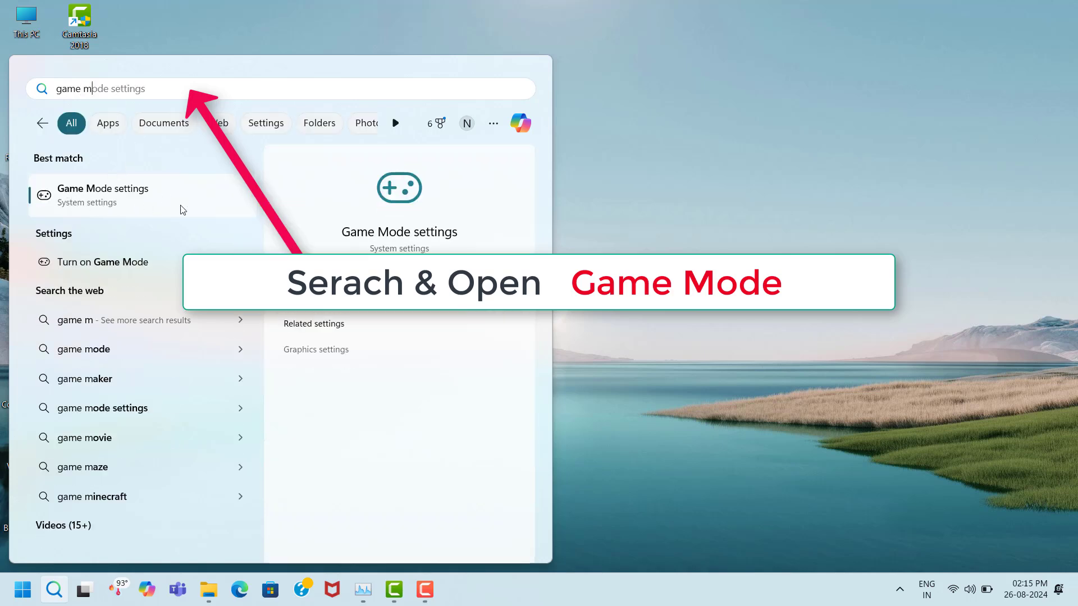
pyautogui.click(150, 210)
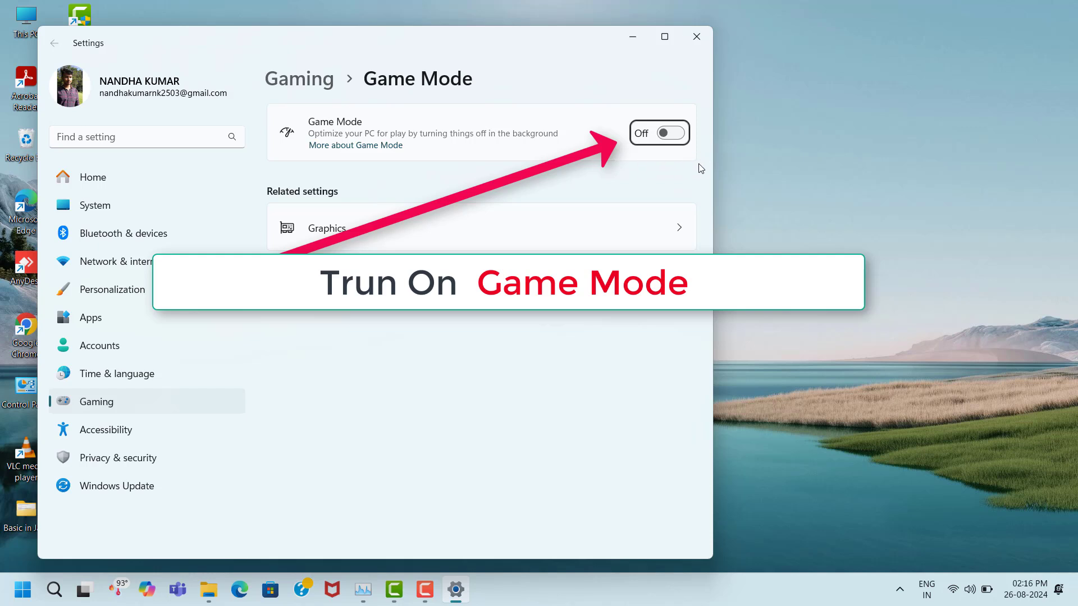
pyautogui.click(671, 133)
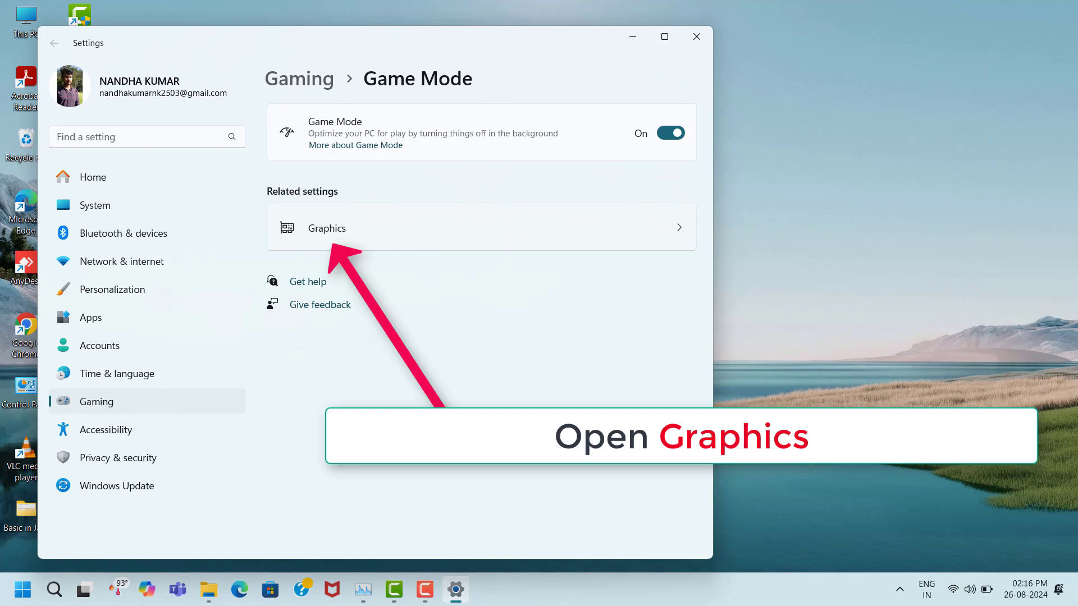
# Turn on Optimizations for windowed games in the default graphics settings
pyautogui.click(404, 244)
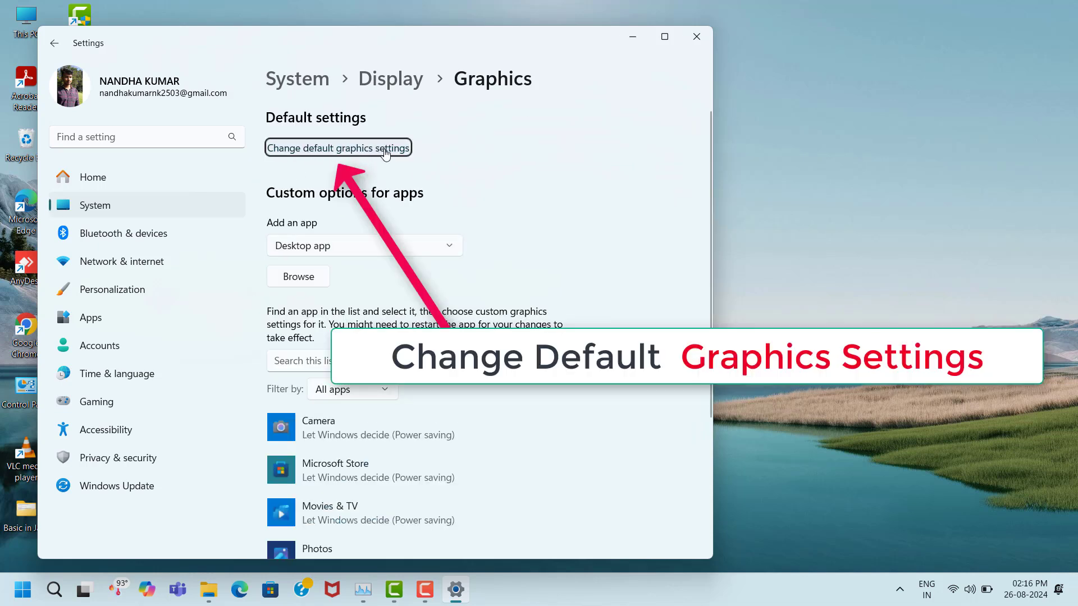
pyautogui.click(343, 153)
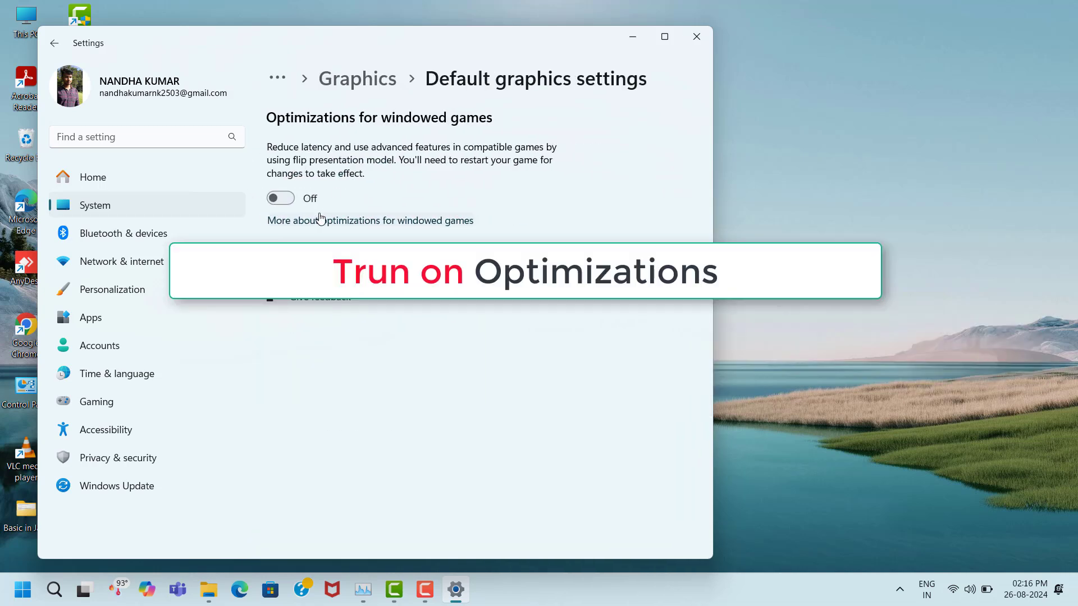
pyautogui.click(281, 199)
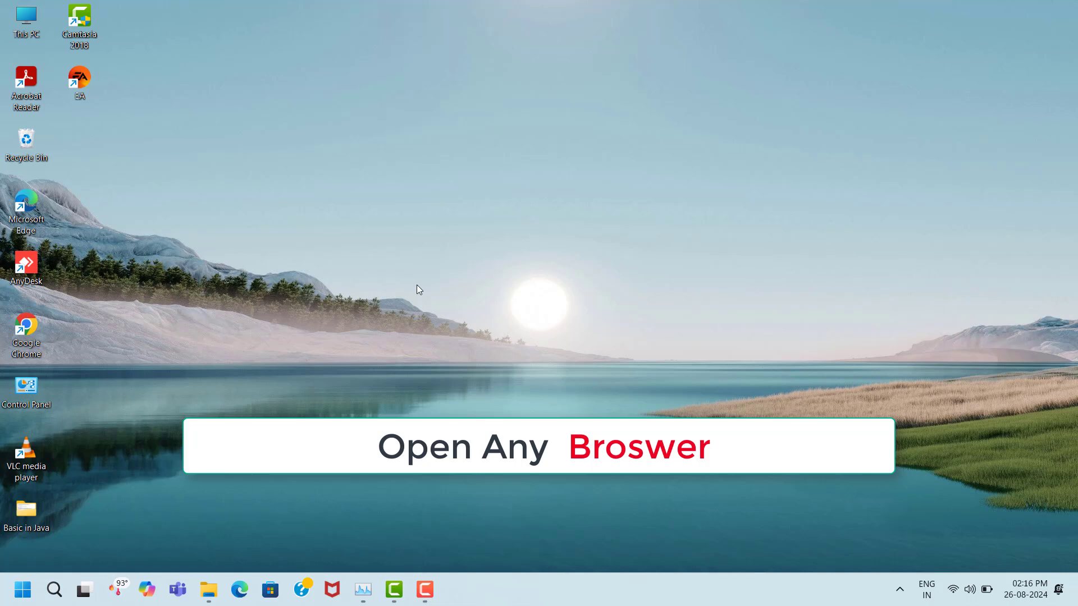
# Switch to Google Chrome, search for directx setup, and download the DirectX End-User Runtime Web Installer from Microsoft
pyautogui.doubleClick(34, 323)
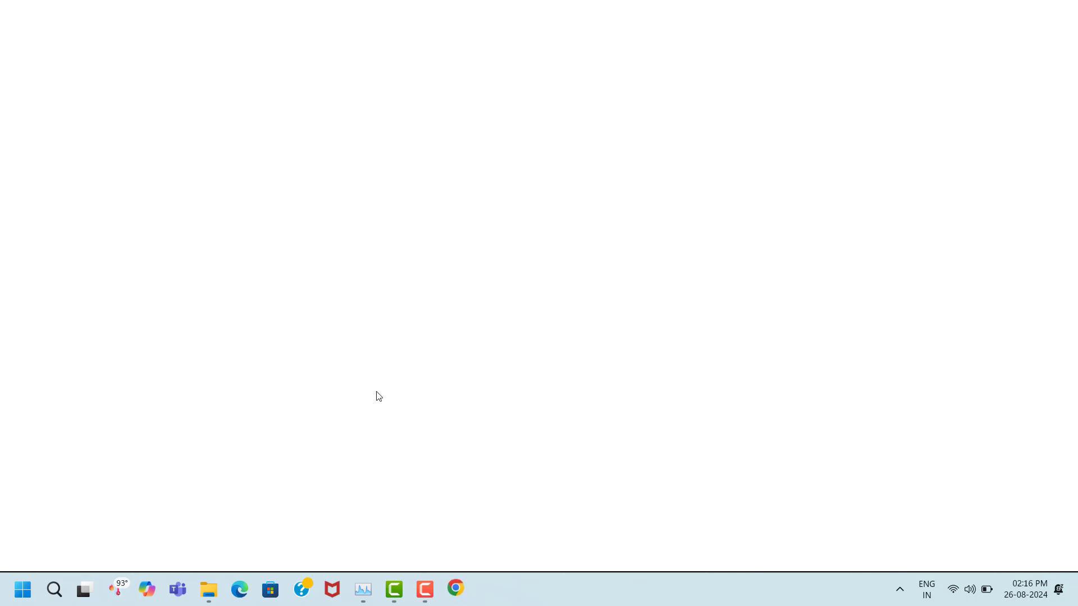
pyautogui.click(402, 306)
pyautogui.write('di')
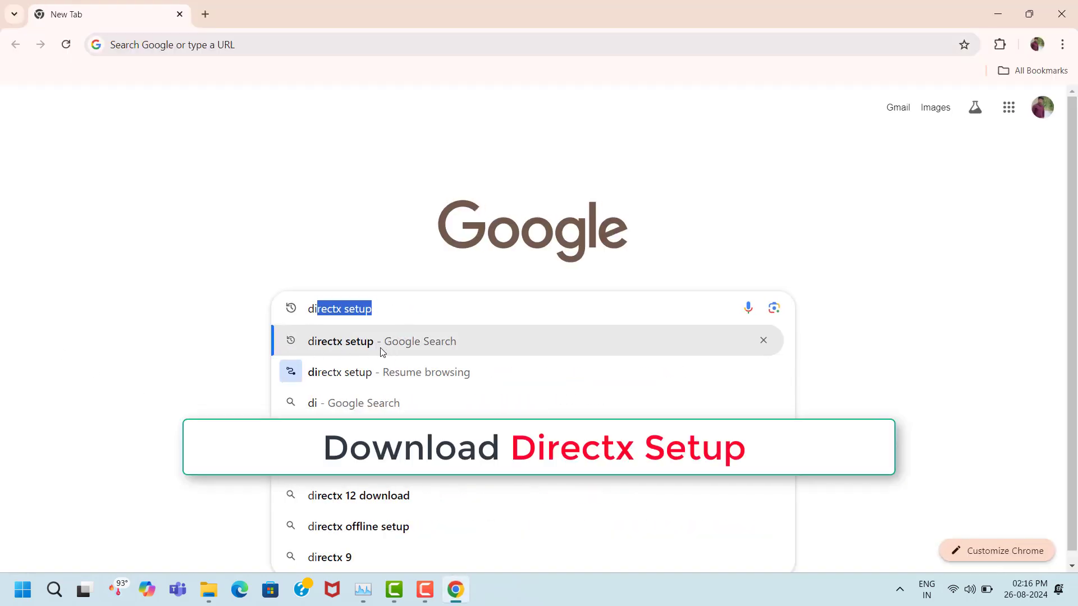
pyautogui.click(328, 348)
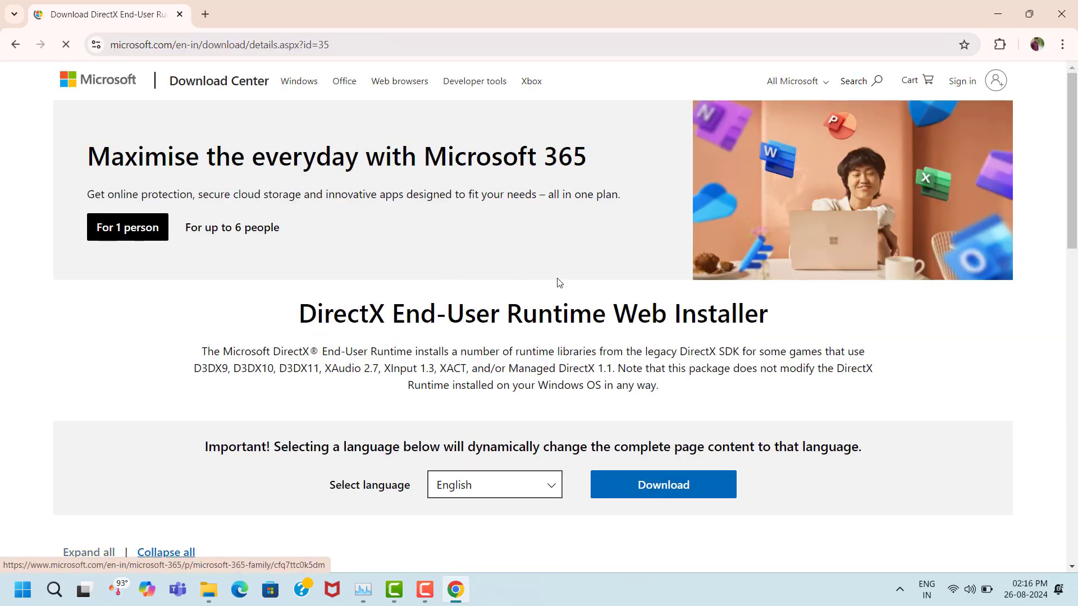
pyautogui.scroll(-5, 557, 282)
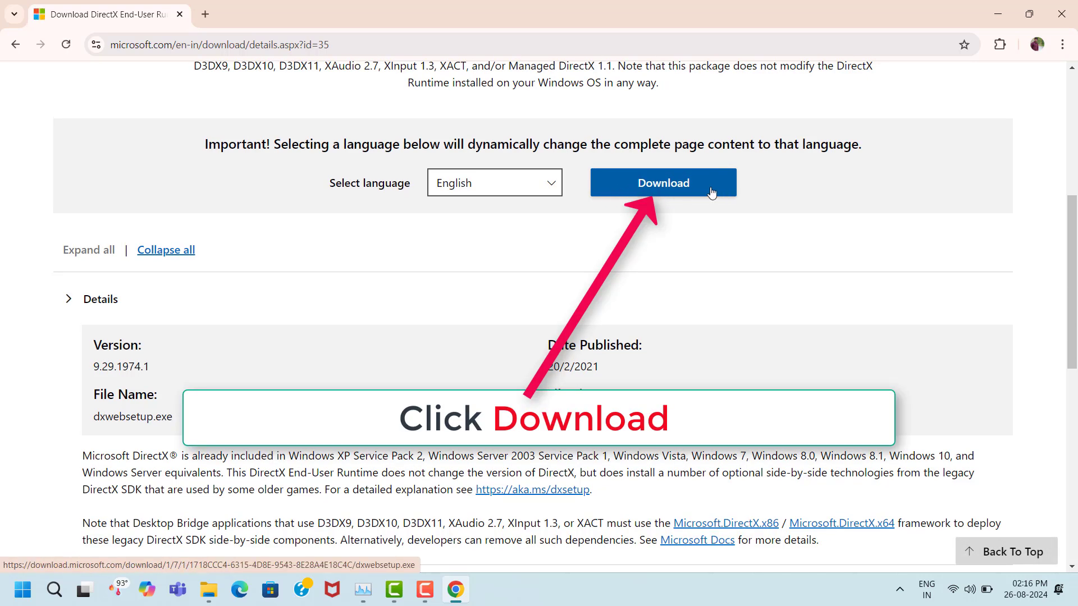
pyautogui.click(679, 189)
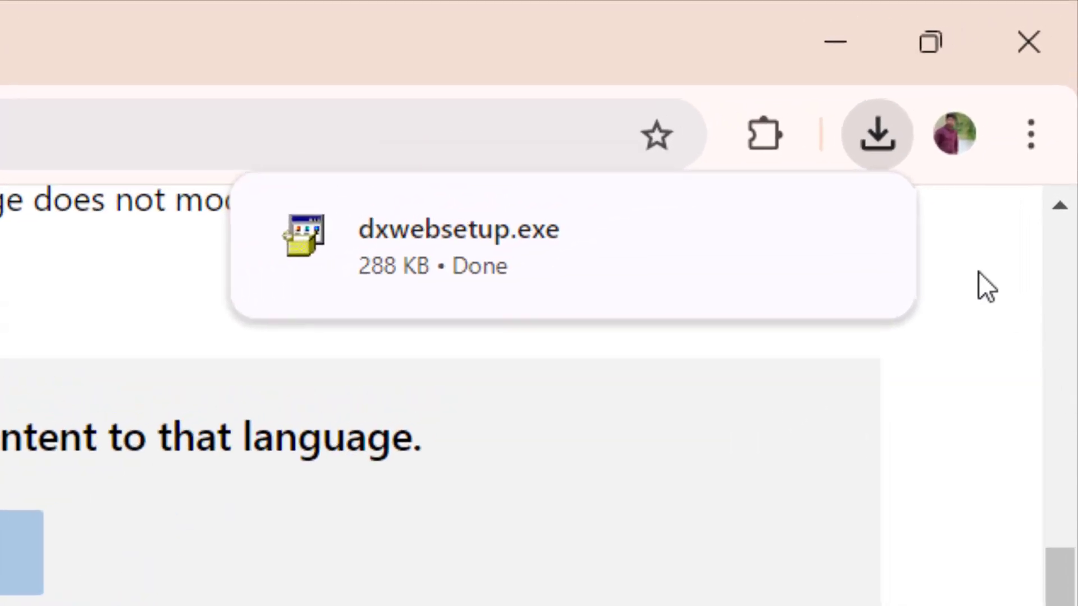
# Run the downloaded dxwebsetup.exe, accept the license agreement, and complete the DirectX setup wizard
pyautogui.click(847, 225)
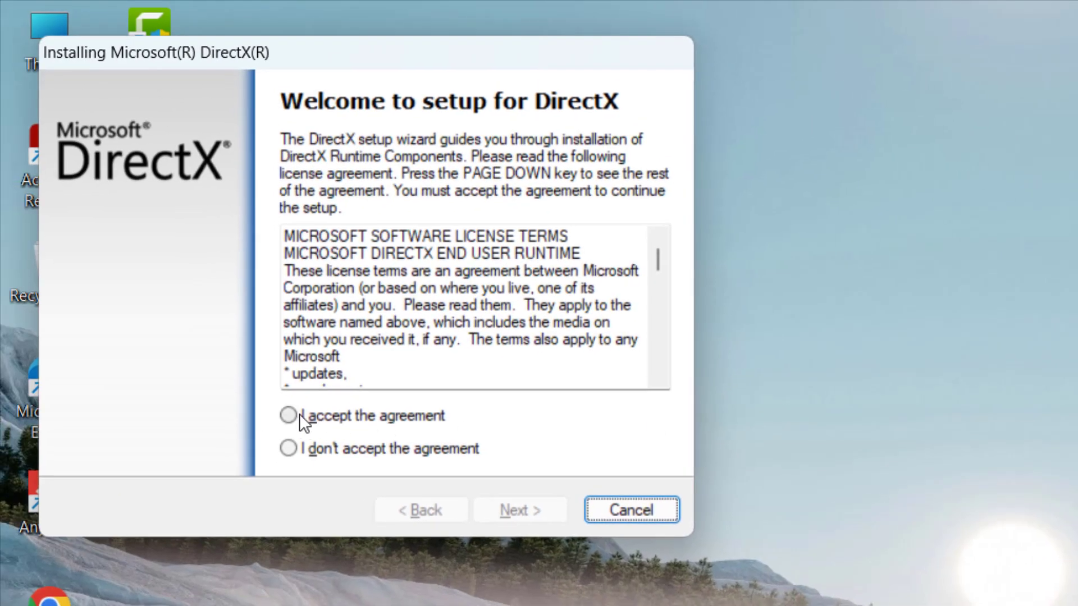
pyautogui.click(299, 415)
pyautogui.click(545, 509)
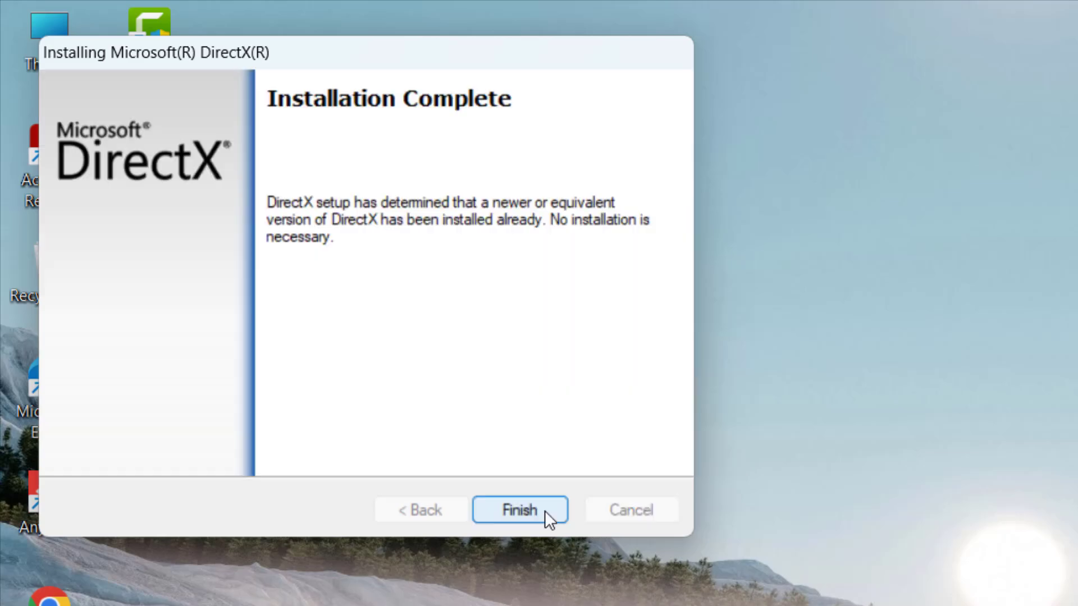
pyautogui.click(520, 511)
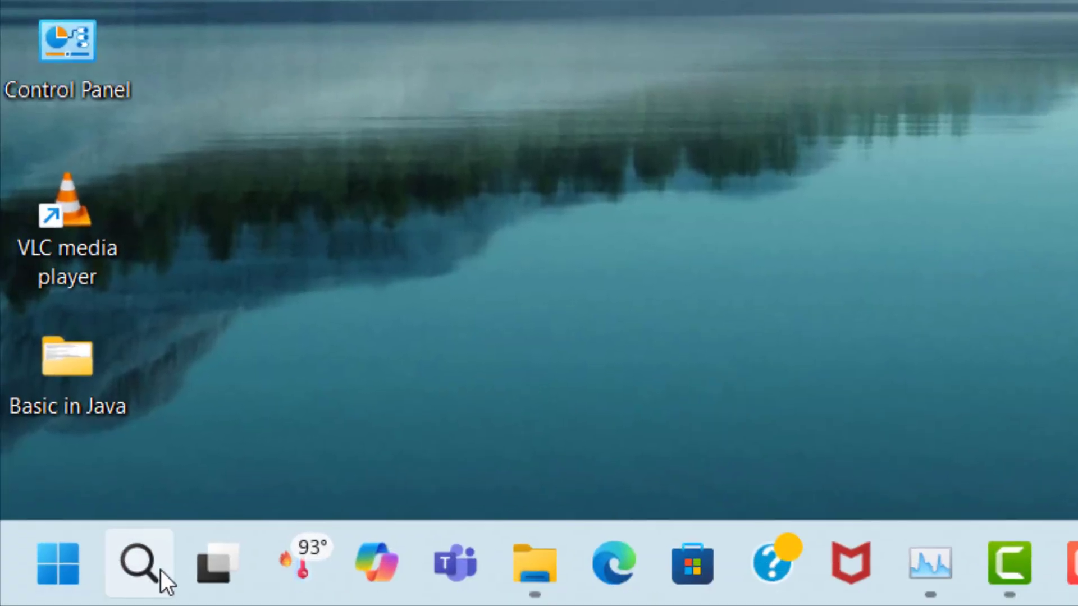
# Open Device Manager through system search and select the Intel(R) Iris(R) Xe Graphics device under Display adapters
pyautogui.click(160, 571)
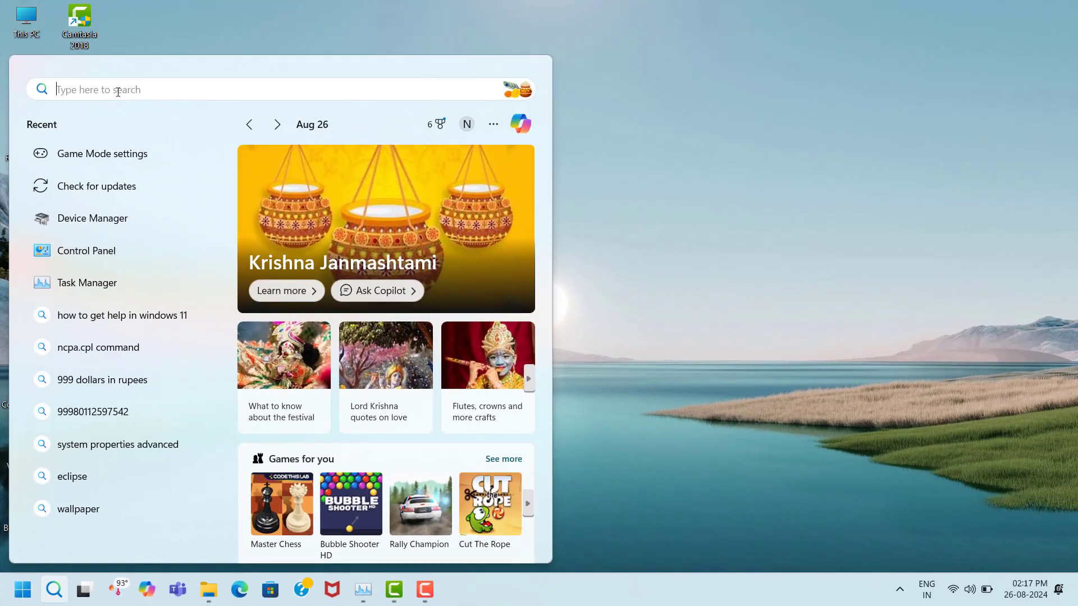
pyautogui.write('dev')
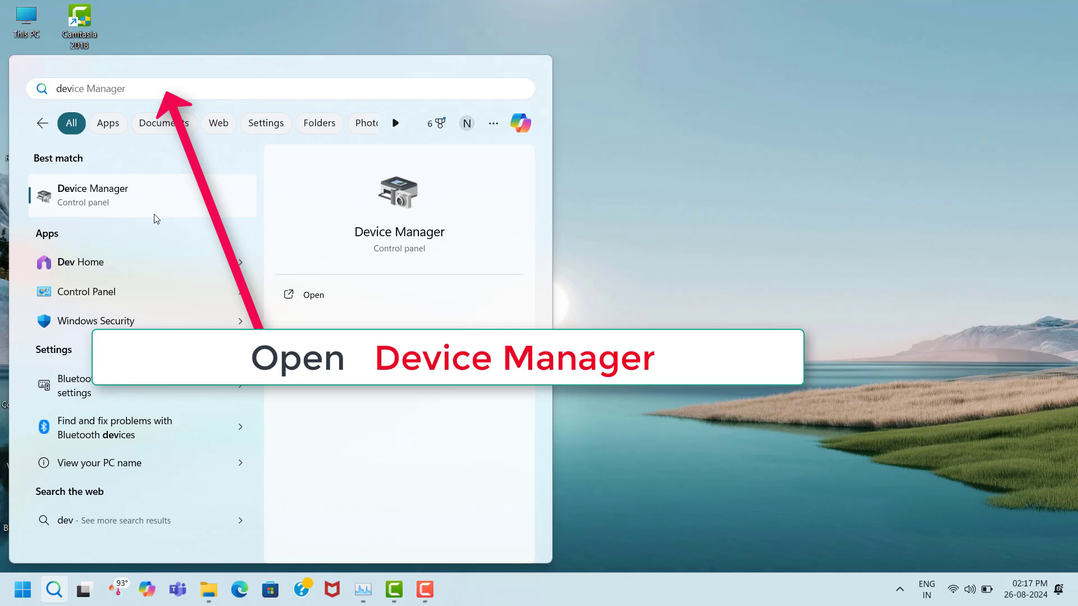
pyautogui.click(149, 213)
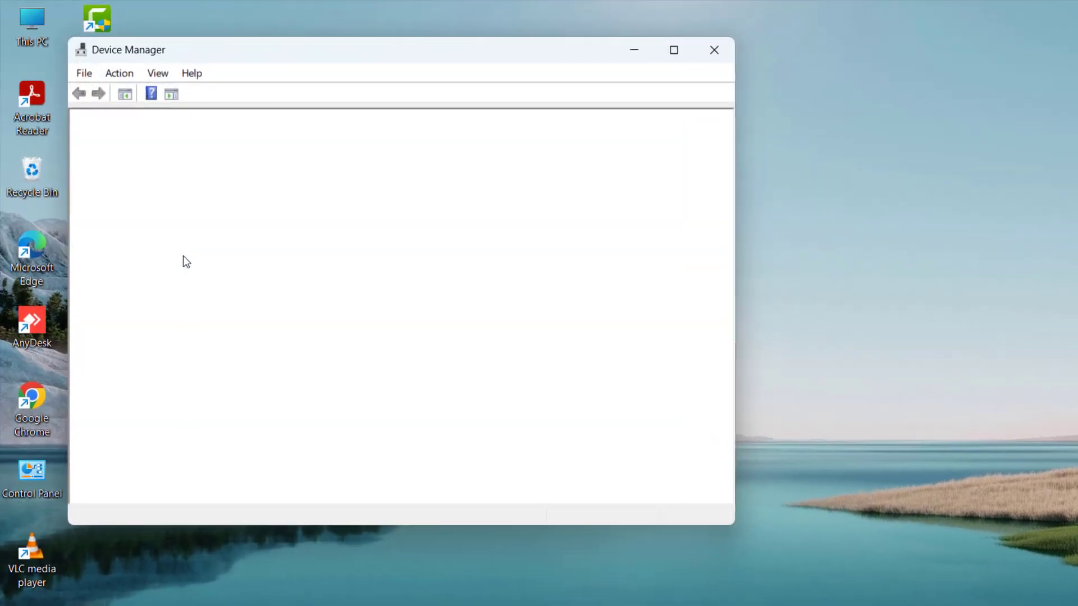
pyautogui.click(183, 258)
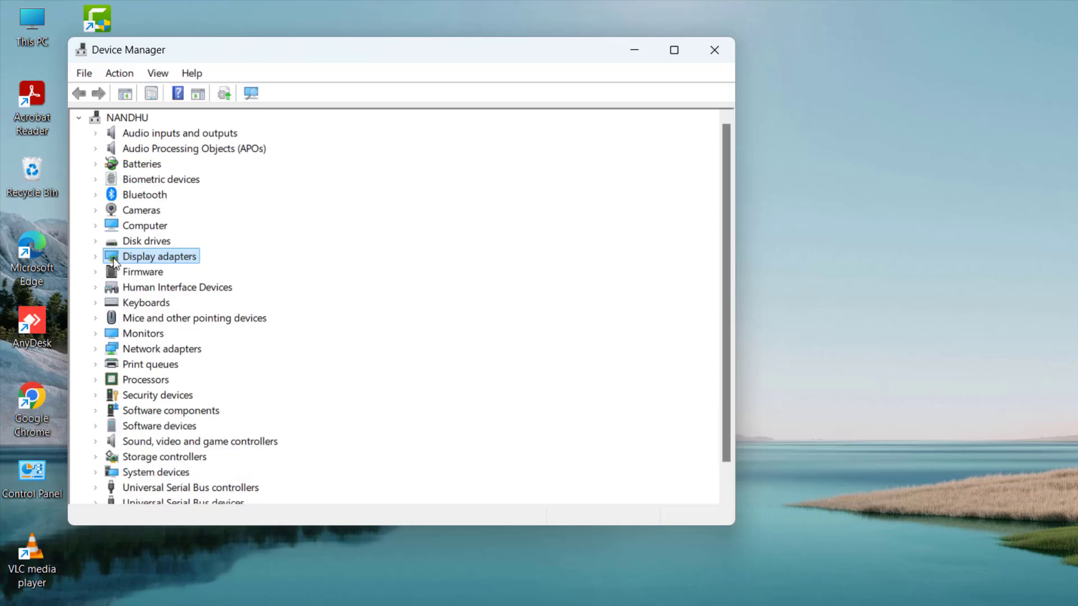
pyautogui.click(97, 257)
pyautogui.click(135, 273)
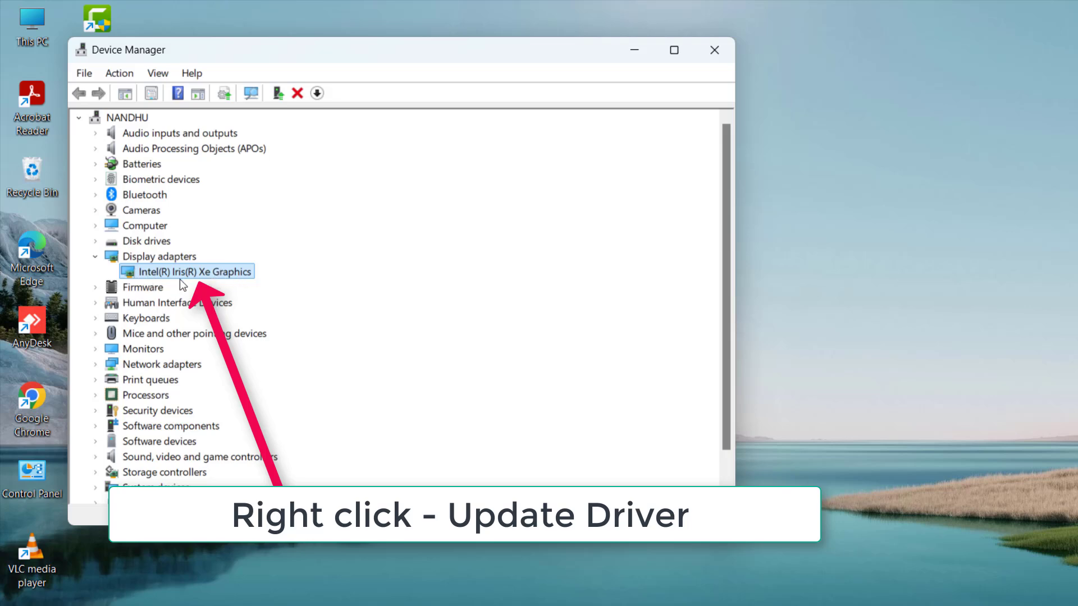
# Update the Intel(R) Iris(R) Xe Graphics driver manually, installing the Intel(R) Iris(R) Xe Graphics model from the computer's list of available drivers
pyautogui.rightClick(228, 275)
pyautogui.click(304, 288)
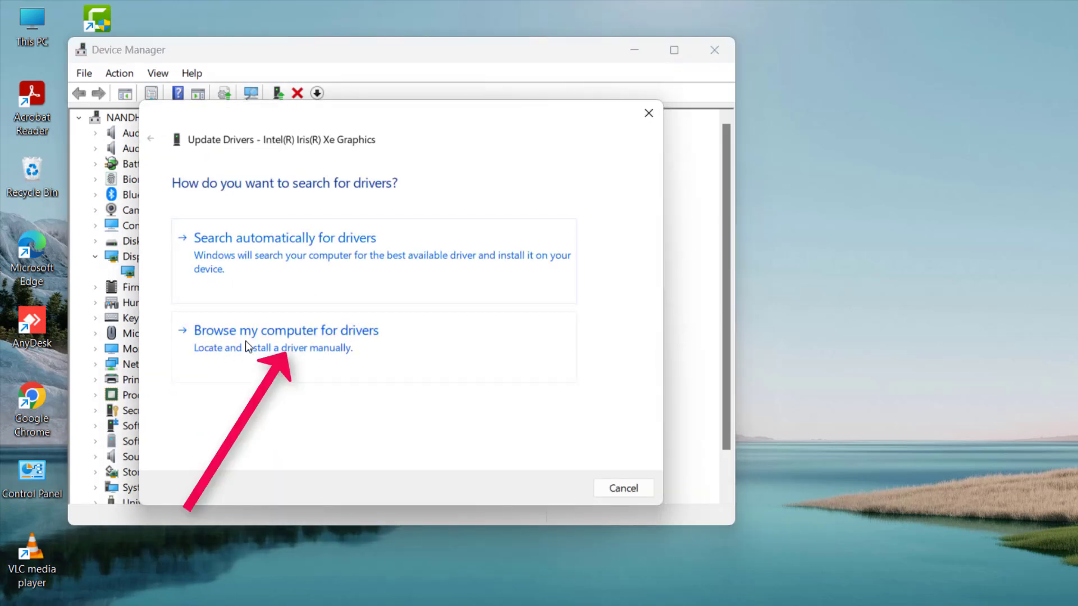
pyautogui.click(327, 352)
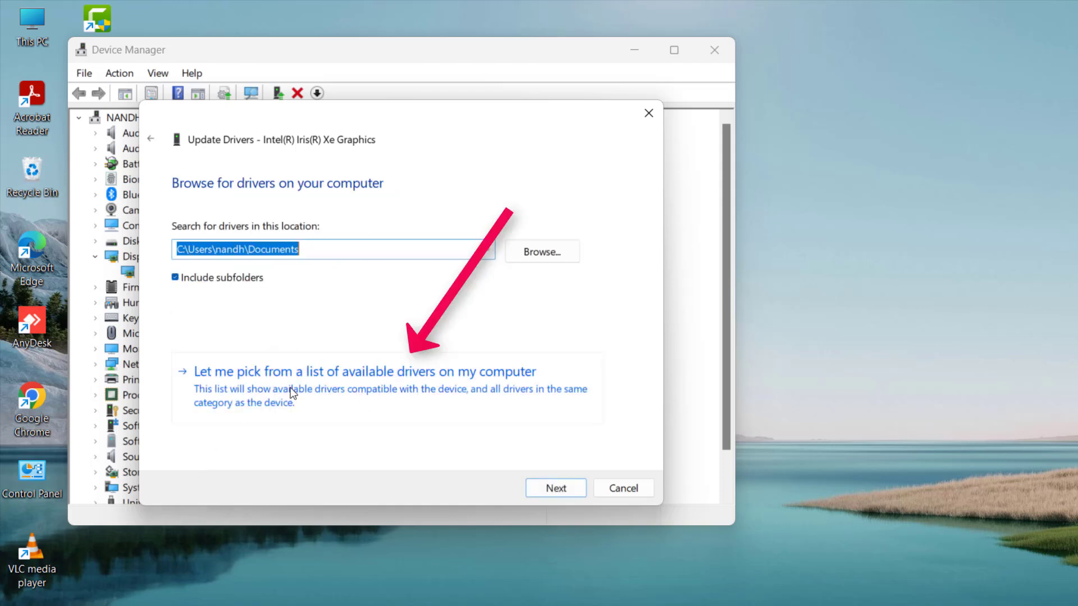
pyautogui.click(349, 385)
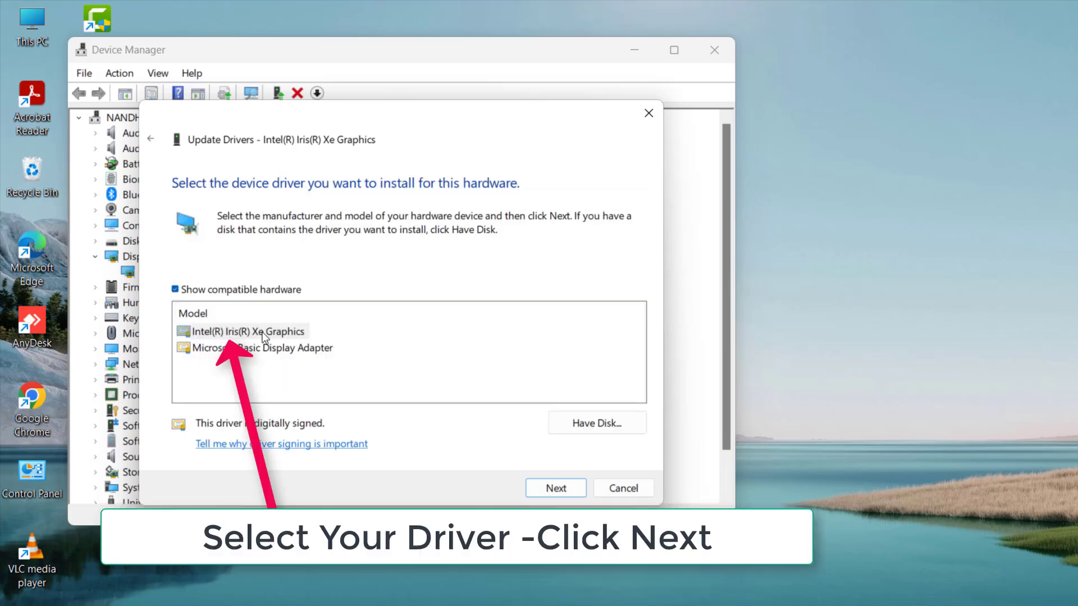
pyautogui.click(251, 333)
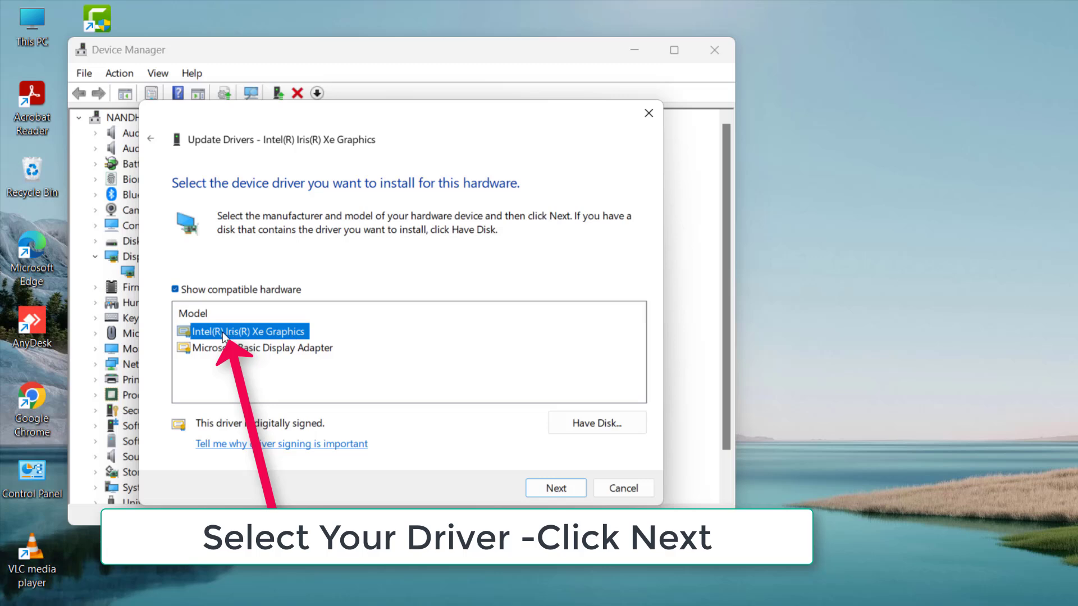
pyautogui.click(556, 488)
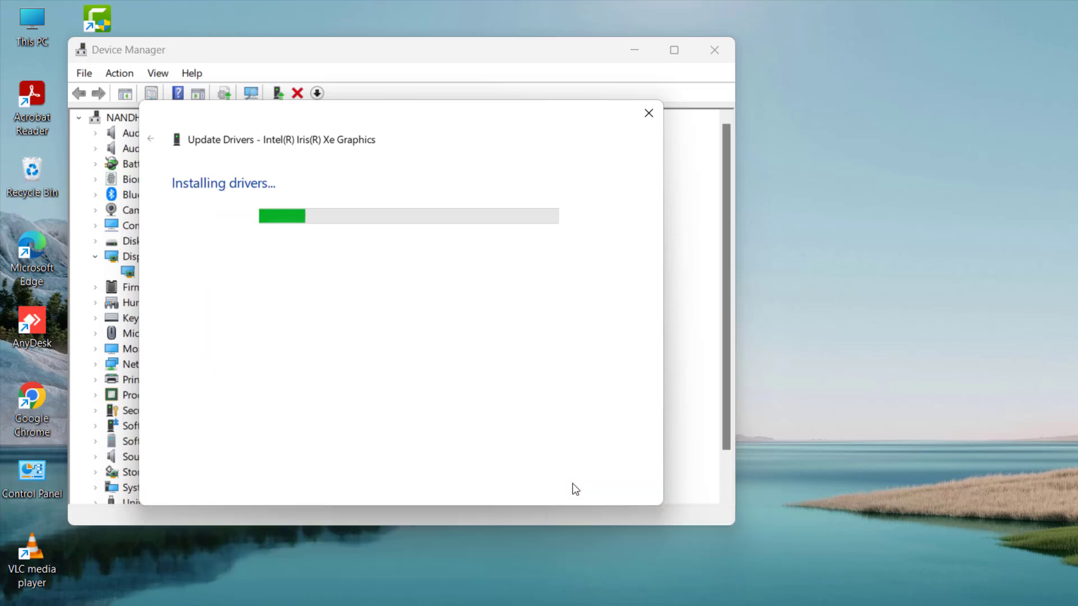